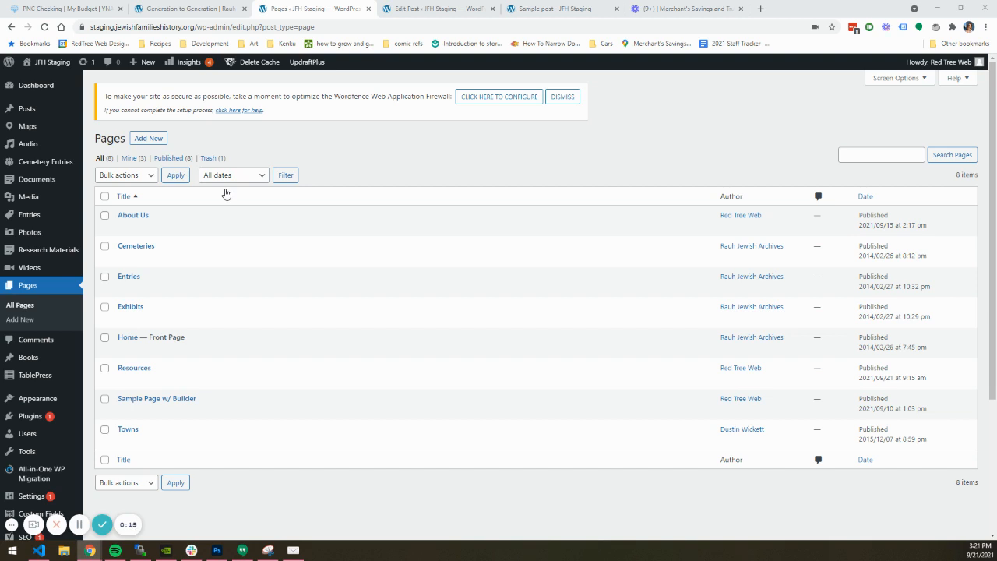
Create a new page, switch it to the KingComposer editor and enter "Title" as the page title
{"action": "left_click", "coordinate": [155, 140]}
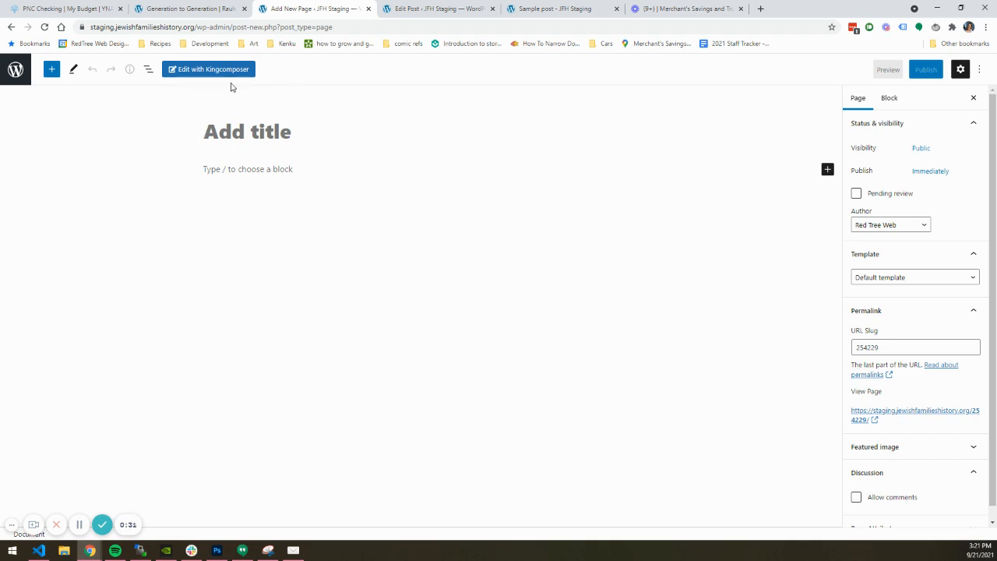
{"action": "left_click", "coordinate": [194, 72]}
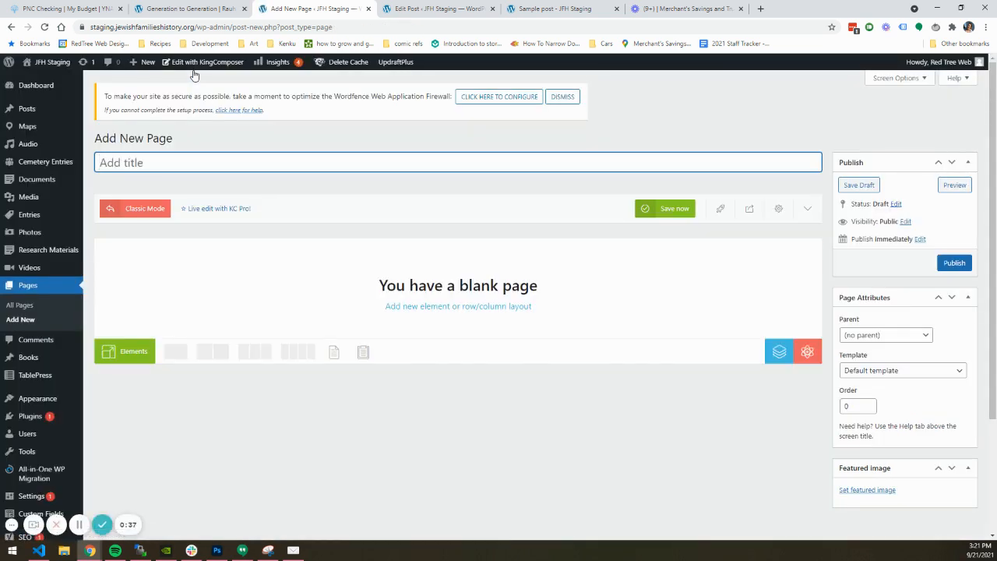
{"action": "type", "text": "Title"}
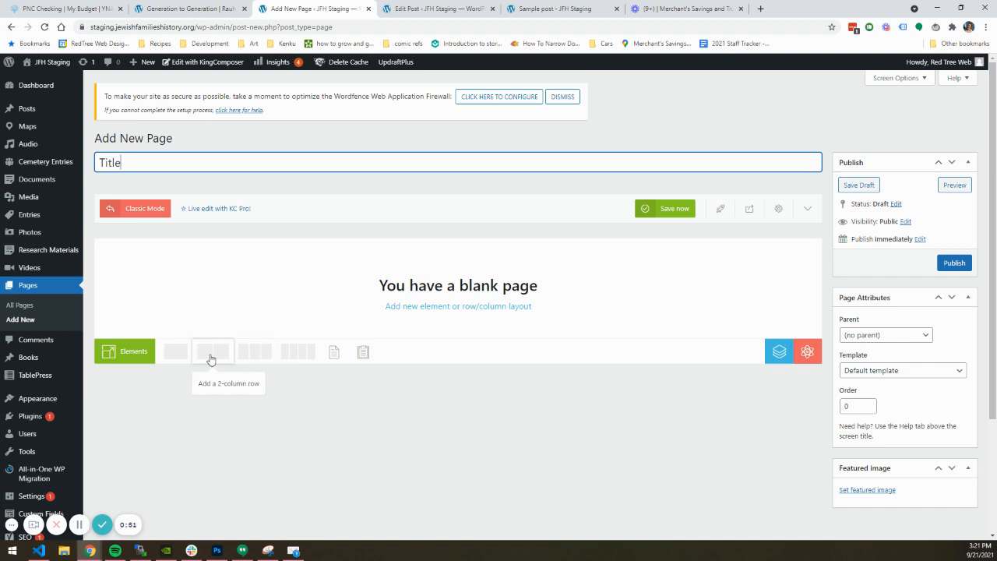
Add a one-column row to the blank page and a two-column row below it
{"action": "left_click", "coordinate": [174, 353]}
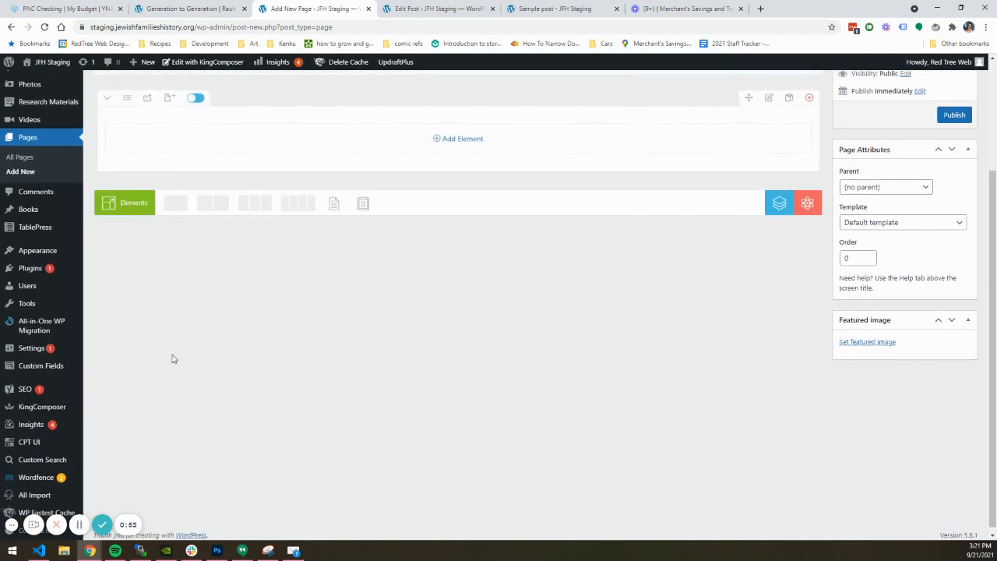
{"action": "scroll", "coordinate": [328, 362], "scroll_direction": "up", "scroll_amount": 1}
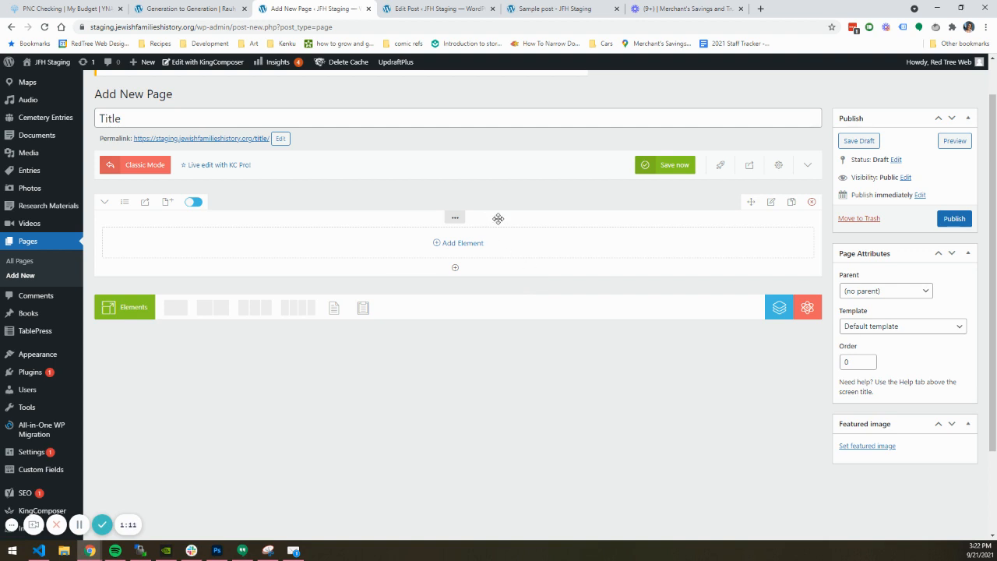
{"action": "left_click", "coordinate": [206, 313]}
{"action": "scroll", "coordinate": [359, 333], "scroll_direction": "up", "scroll_amount": 1}
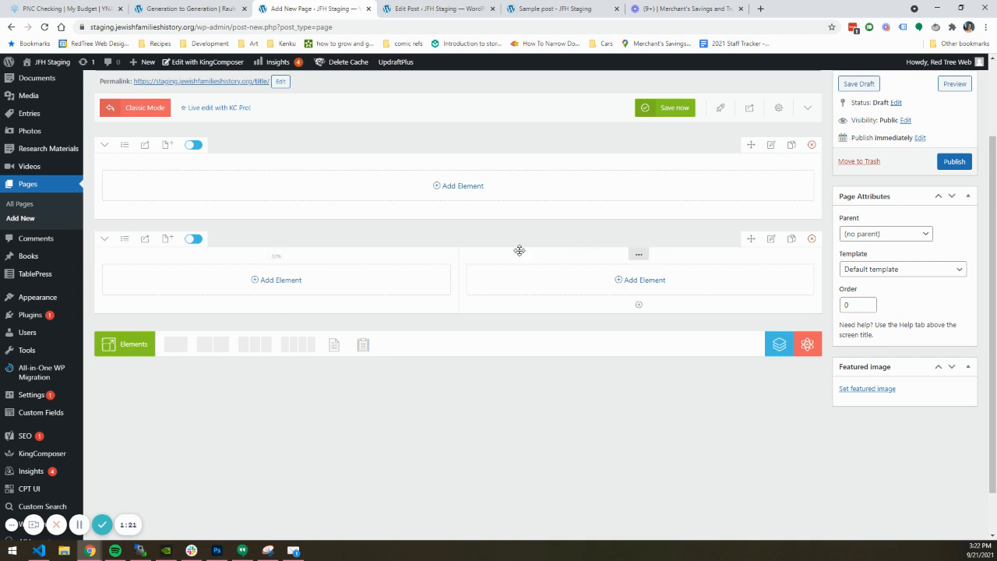
{"action": "mouse_move", "coordinate": [274, 254]}
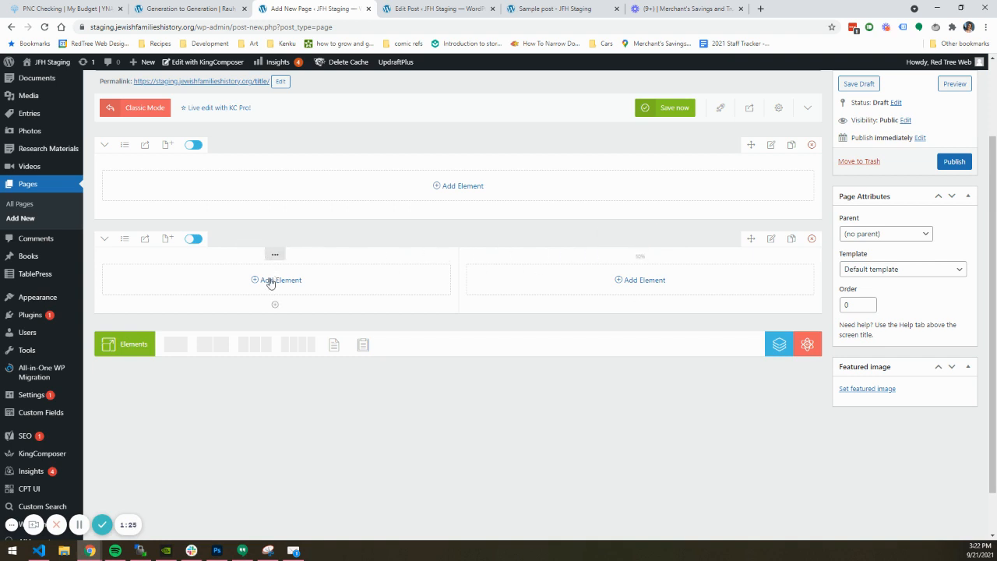
{"action": "left_click", "coordinate": [271, 280]}
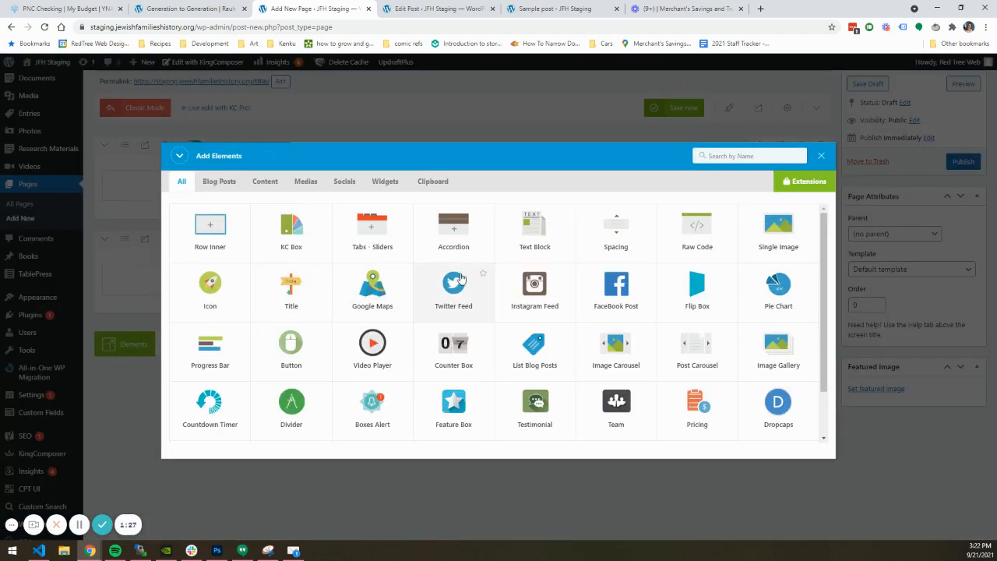
{"action": "left_click", "coordinate": [822, 157]}
Add a Text Block element to the one-column row
{"action": "left_click", "coordinate": [439, 191]}
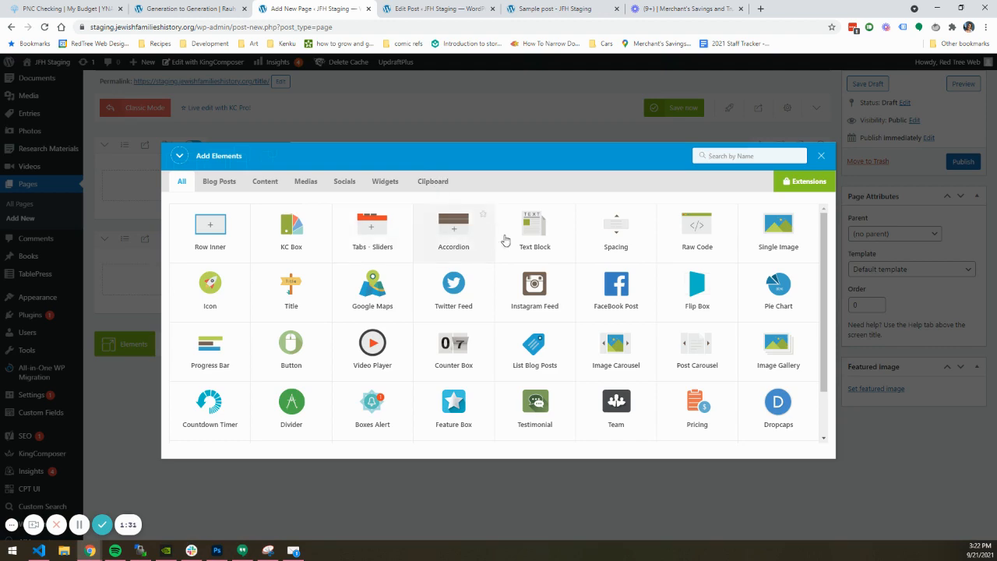
{"action": "left_click", "coordinate": [528, 243]}
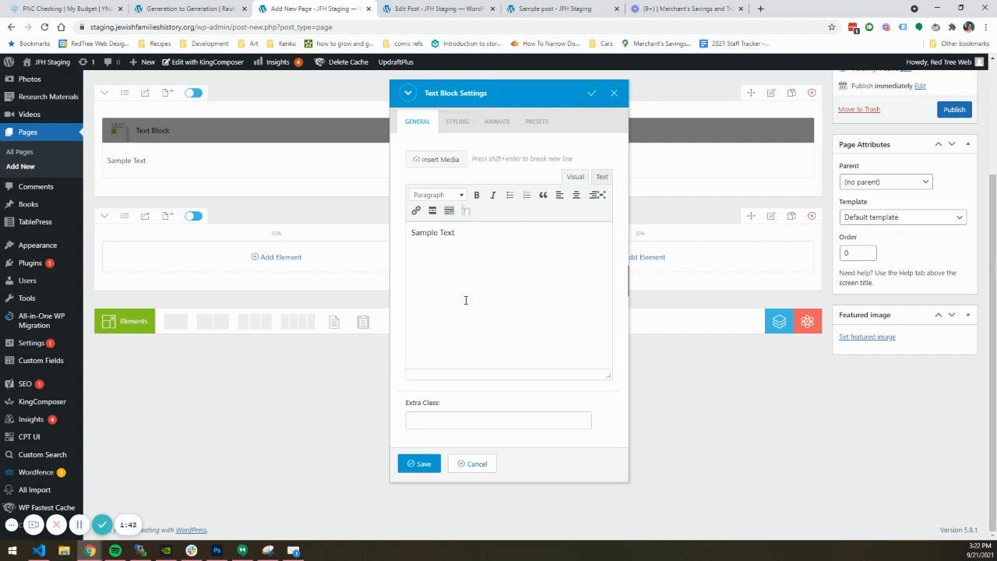
Examine the text block's typography and box styling options, including the 767px screen setting, and save the block
{"action": "left_click", "coordinate": [461, 132]}
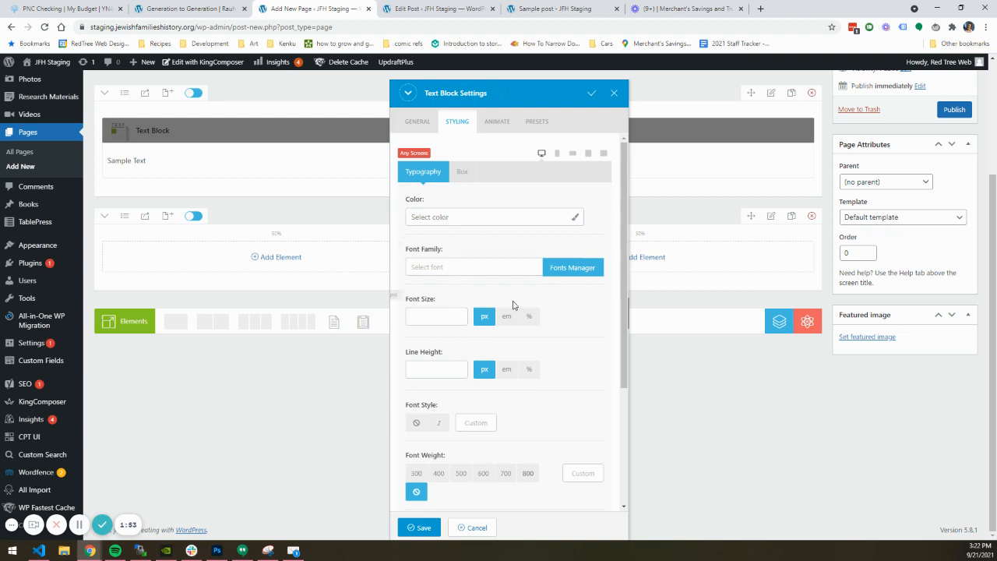
{"action": "scroll", "coordinate": [549, 309], "scroll_direction": "down", "scroll_amount": 3}
{"action": "scroll", "coordinate": [549, 309], "scroll_direction": "up", "scroll_amount": 3}
{"action": "left_click", "coordinate": [463, 173]}
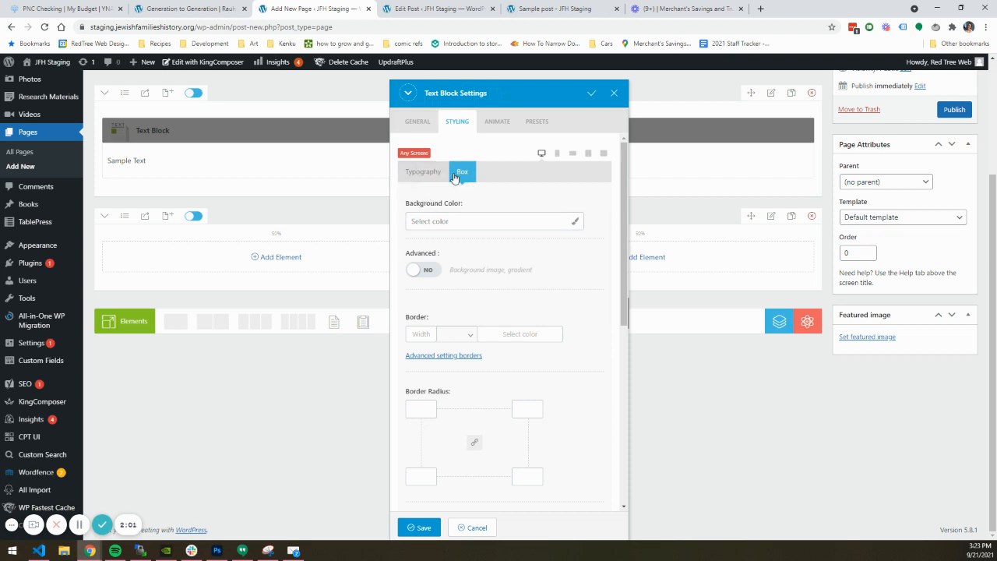
{"action": "scroll", "coordinate": [489, 248], "scroll_direction": "down", "scroll_amount": 8}
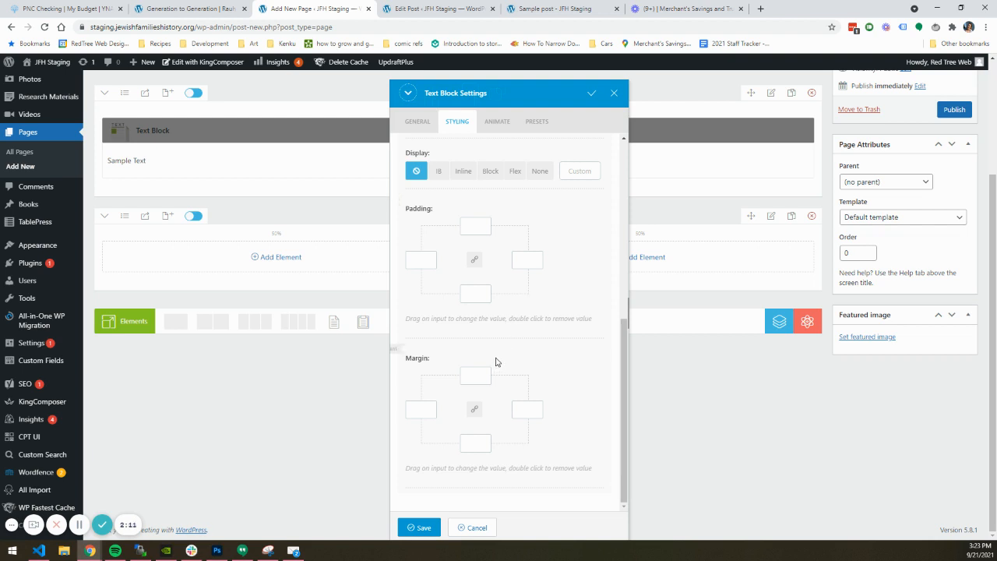
{"action": "scroll", "coordinate": [499, 351], "scroll_direction": "up", "scroll_amount": 5}
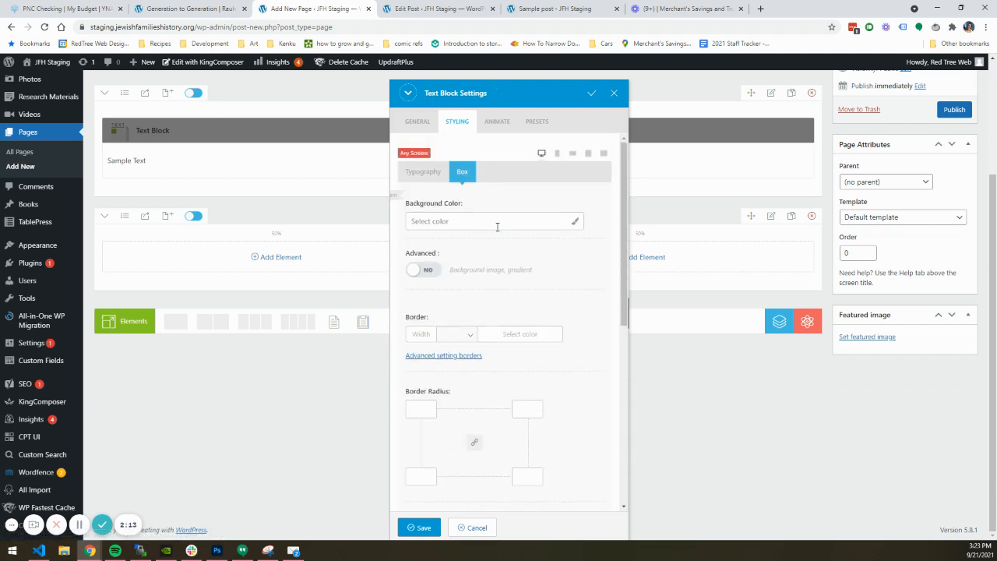
{"action": "left_click", "coordinate": [574, 153]}
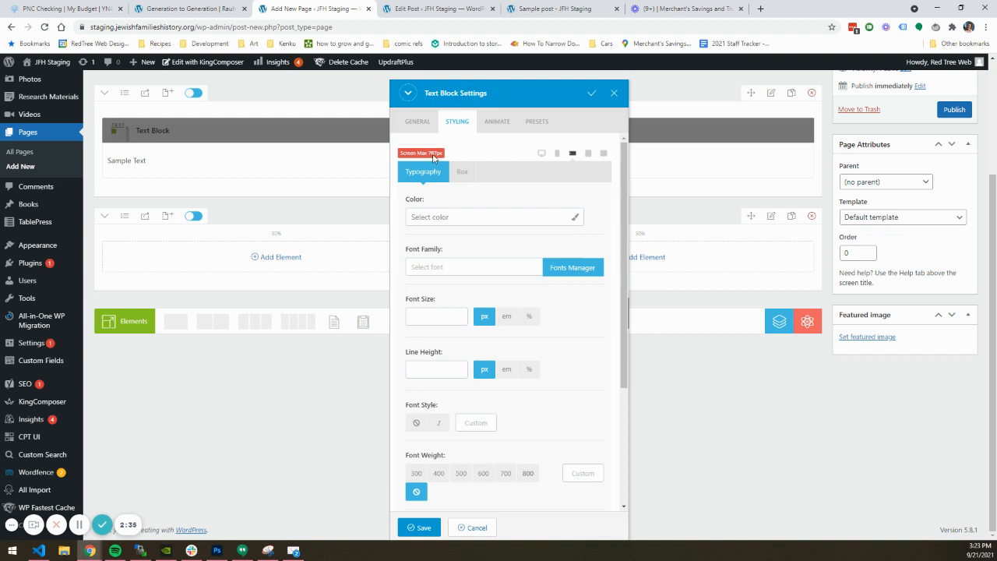
{"action": "left_click", "coordinate": [541, 153]}
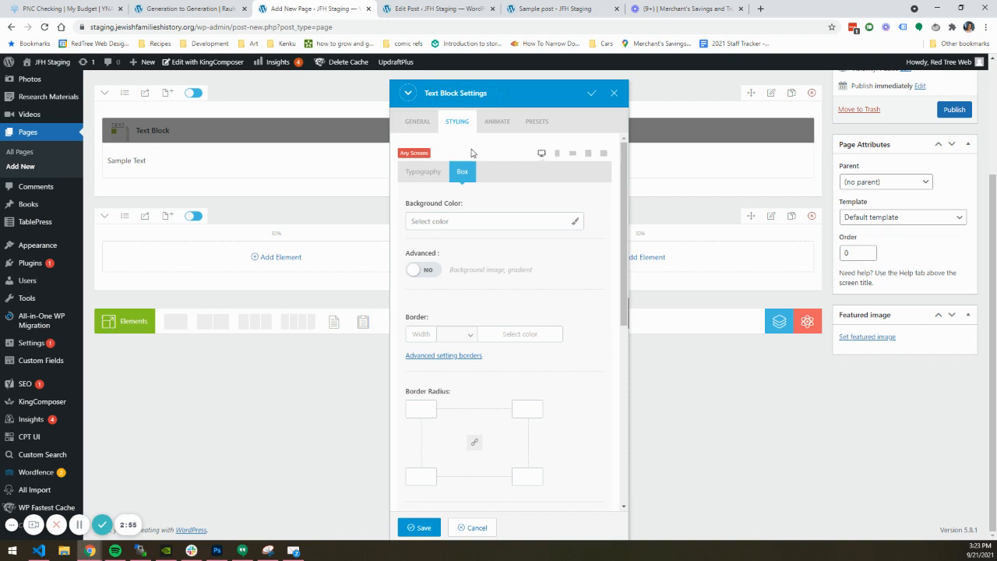
{"action": "left_click", "coordinate": [425, 529]}
Add a Title element of type H2 to the one-column row and move it above the text block
{"action": "scroll", "coordinate": [394, 305], "scroll_direction": "up", "scroll_amount": 1}
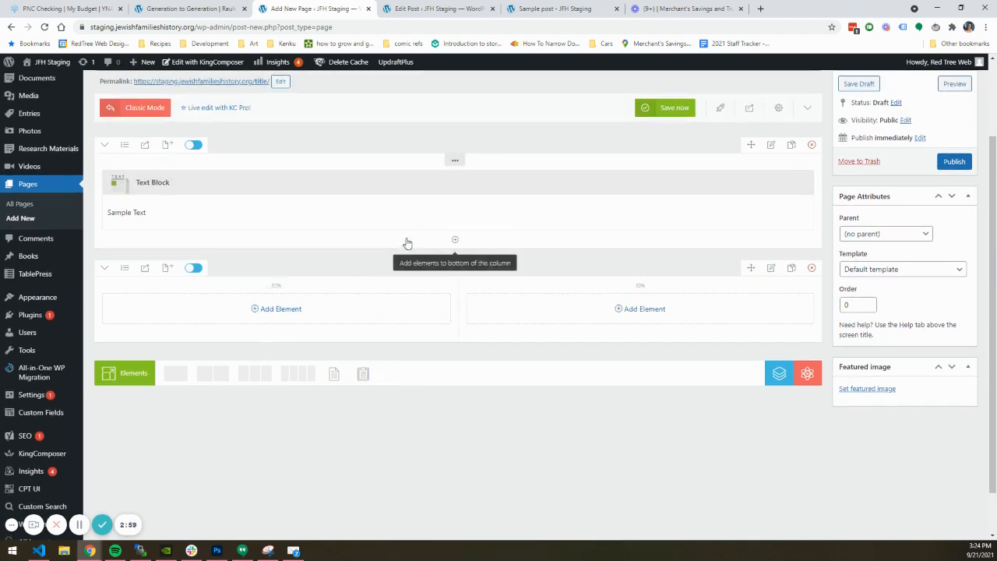
{"action": "left_click", "coordinate": [451, 244]}
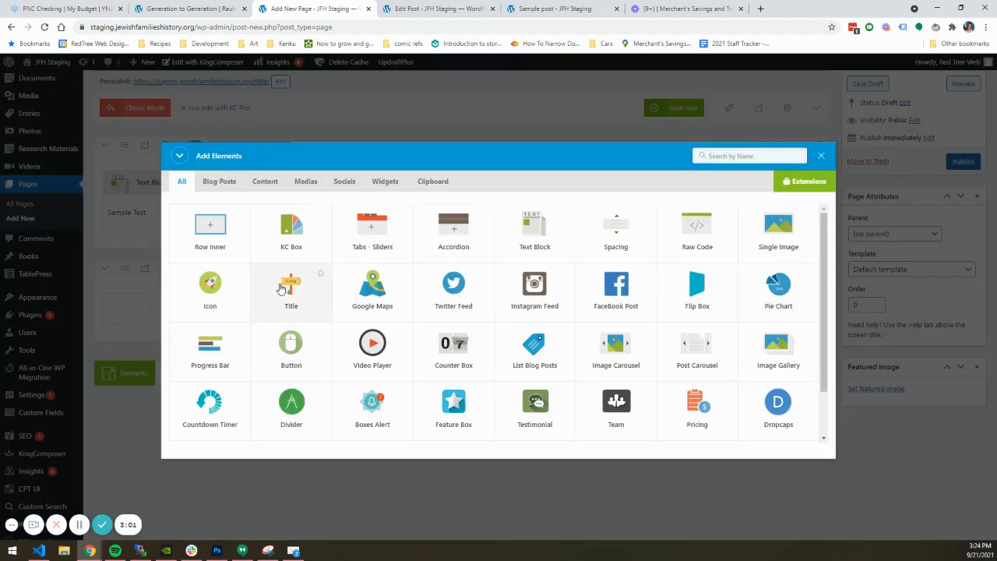
{"action": "left_click", "coordinate": [282, 288]}
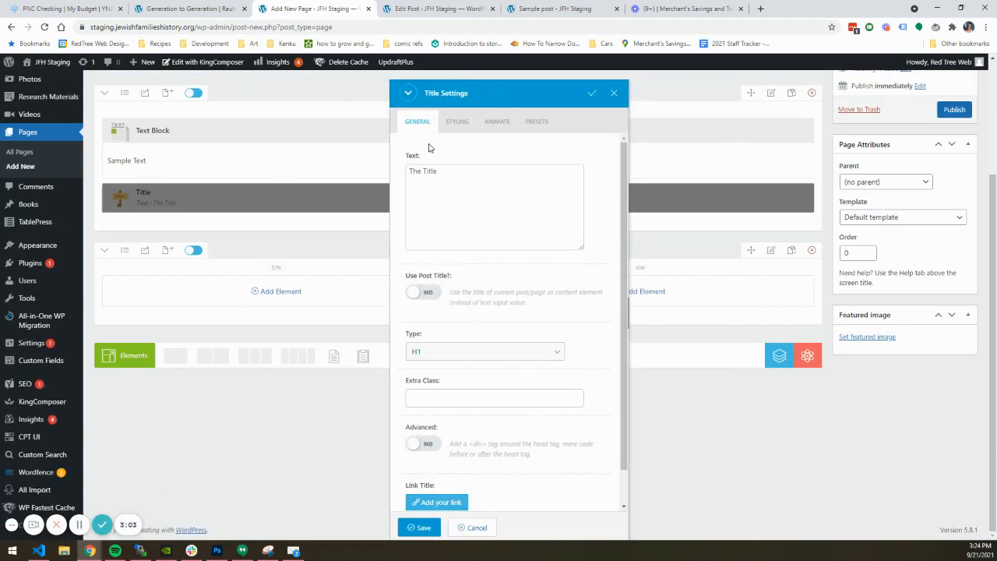
{"action": "left_click", "coordinate": [445, 172]}
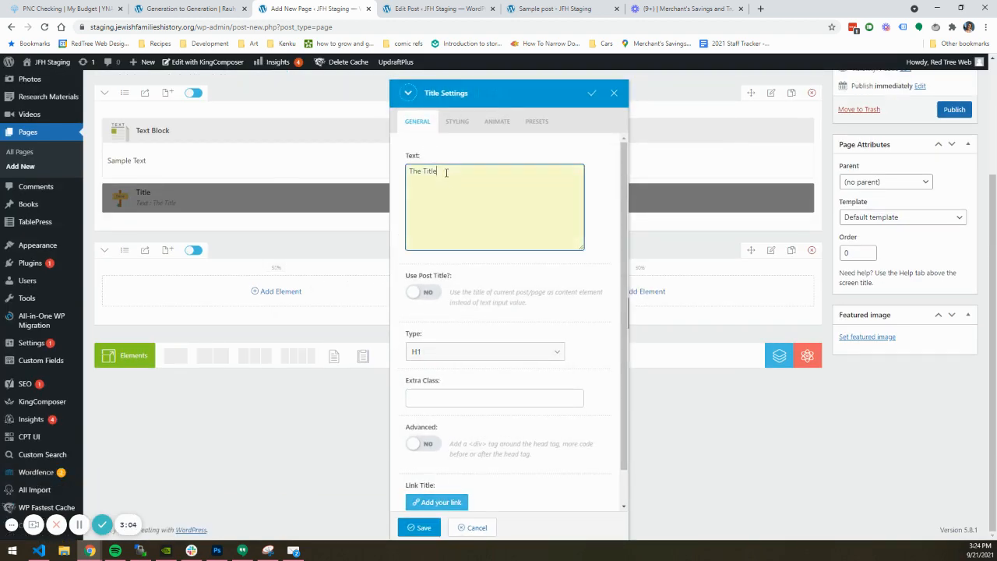
{"action": "left_click", "coordinate": [438, 351]}
{"action": "left_click", "coordinate": [442, 379]}
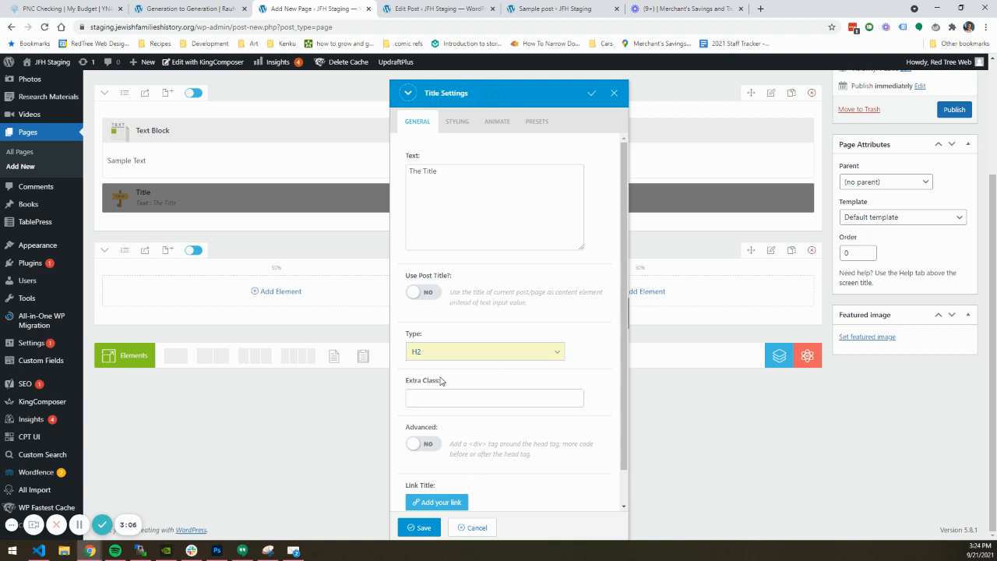
{"action": "left_click", "coordinate": [421, 530]}
{"action": "scroll", "coordinate": [432, 445], "scroll_direction": "up", "scroll_amount": 2}
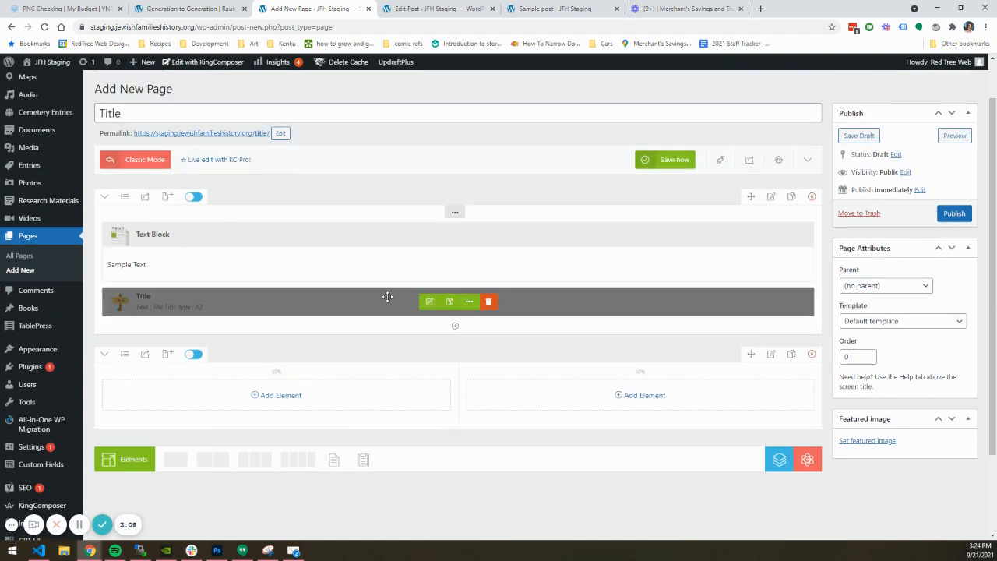
{"action": "left_click_drag", "start_coordinate": [387, 297], "coordinate": [400, 236]}
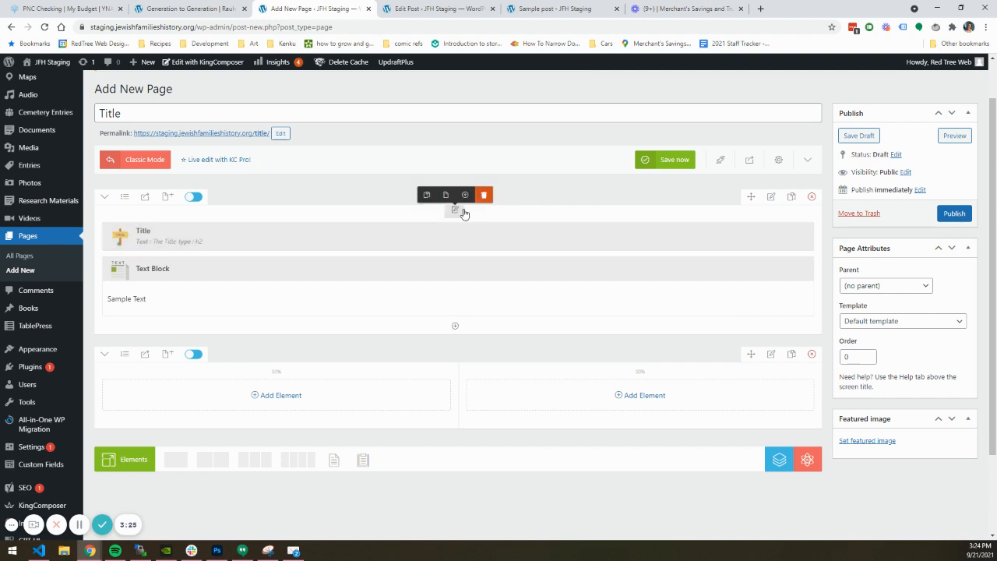
Examine the styling options of the first row's column and the row's general settings, closing both without saving
{"action": "left_click", "coordinate": [463, 209]}
{"action": "left_click", "coordinate": [461, 123]}
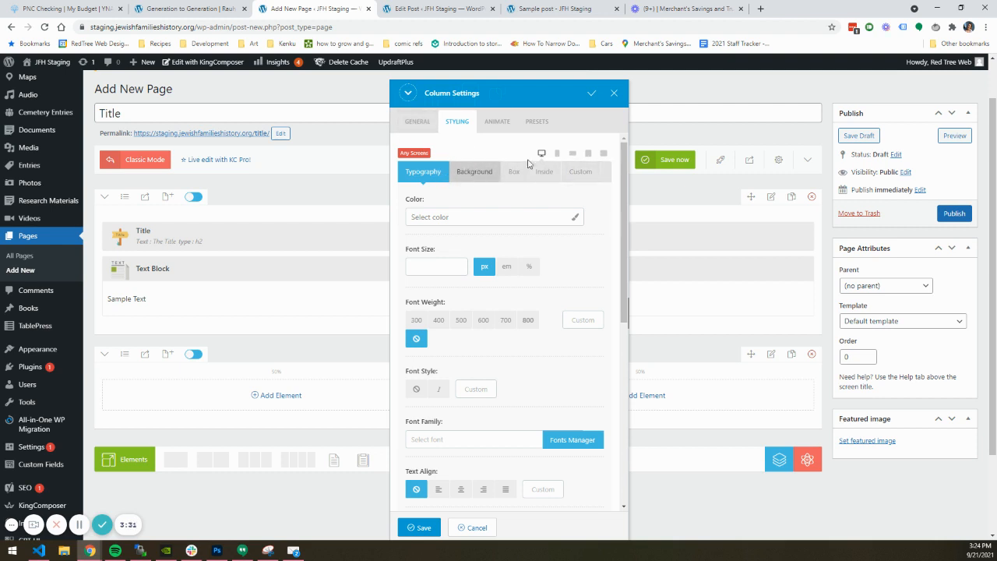
{"action": "left_click", "coordinate": [614, 95]}
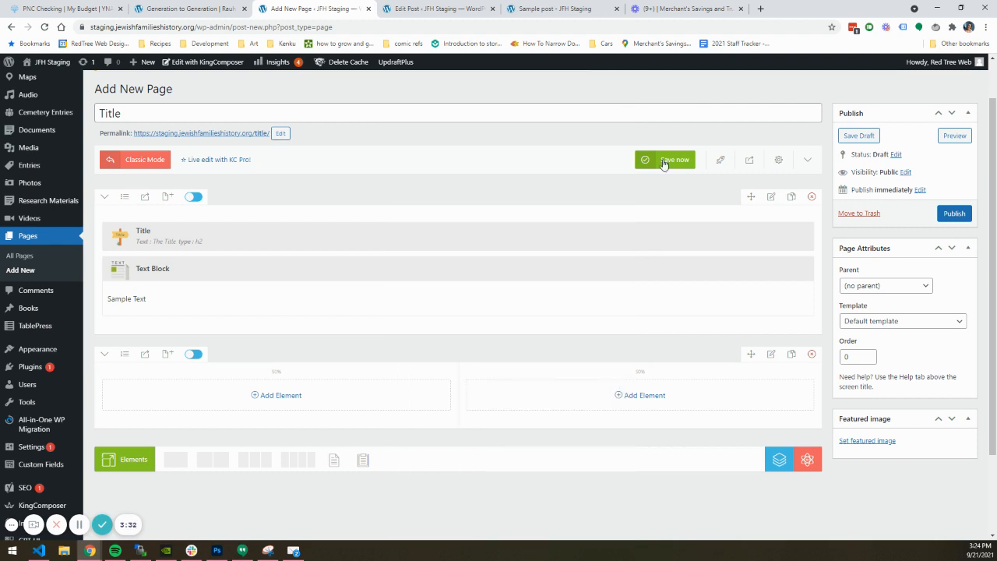
{"action": "left_click", "coordinate": [771, 199]}
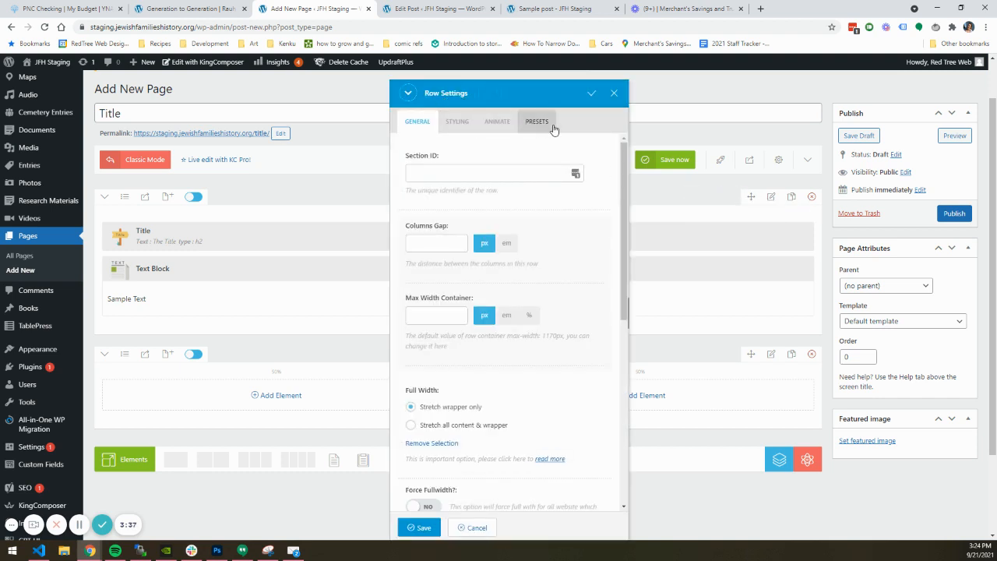
{"action": "scroll", "coordinate": [567, 159], "scroll_direction": "down", "scroll_amount": 5}
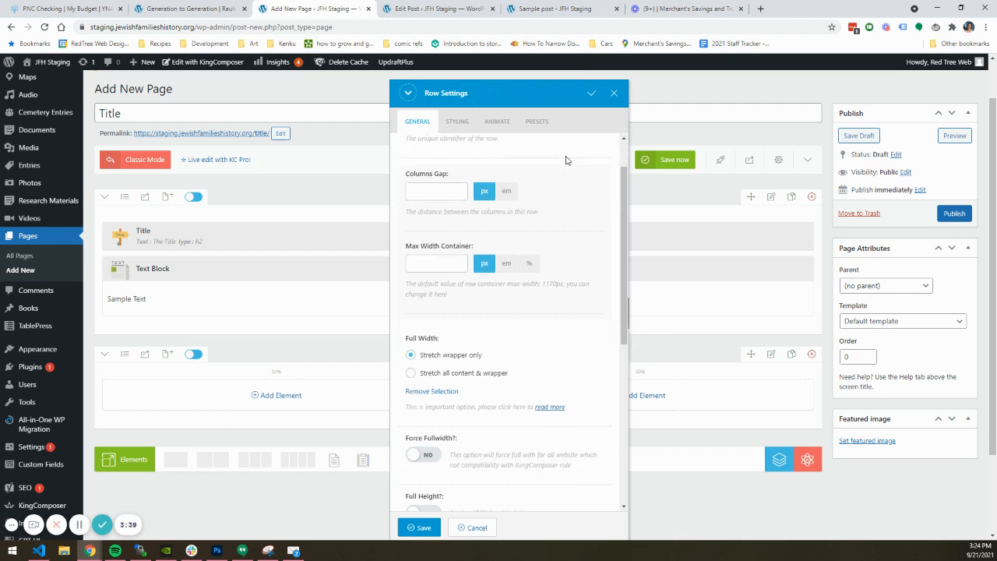
{"action": "scroll", "coordinate": [566, 160], "scroll_direction": "up", "scroll_amount": 5}
{"action": "left_click", "coordinate": [615, 96]}
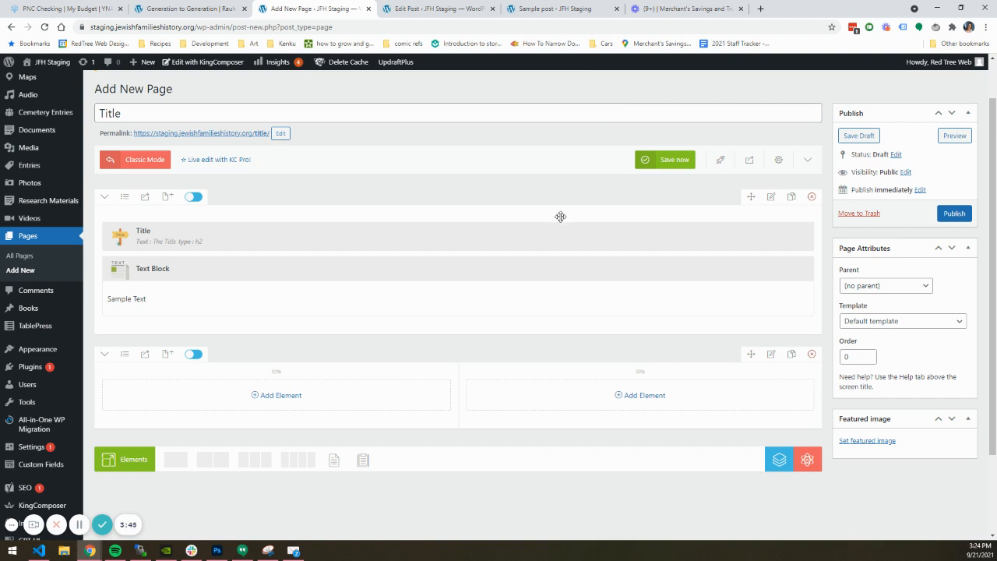